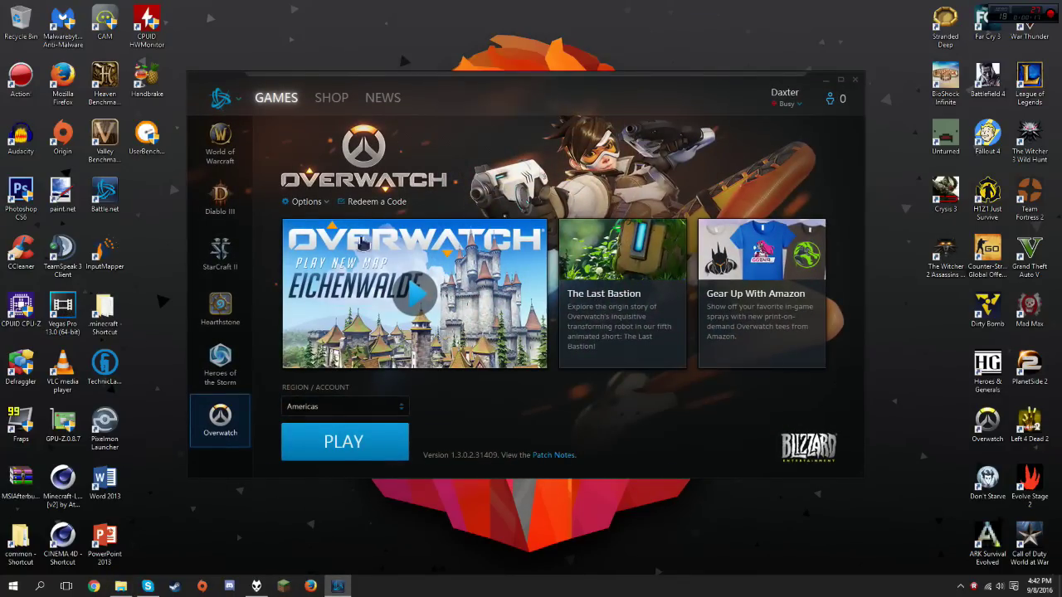
Open the Battle.net logo dropdown at the launcher's top-left.
left_click(222, 98)
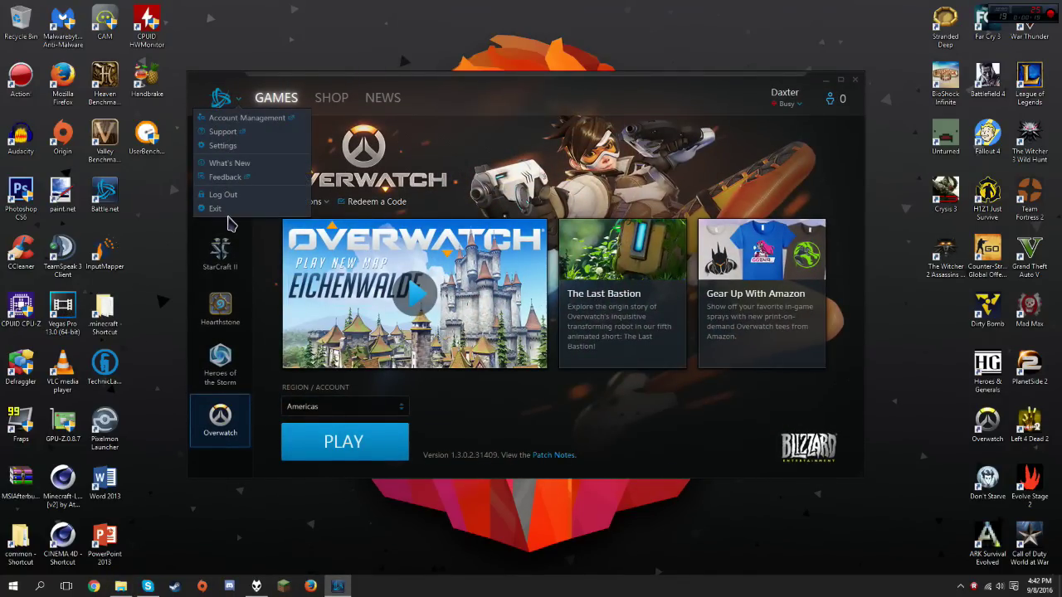
Open Game Install/Update settings and browse to the C: drive for a different Overwatch folder.
left_click(224, 146)
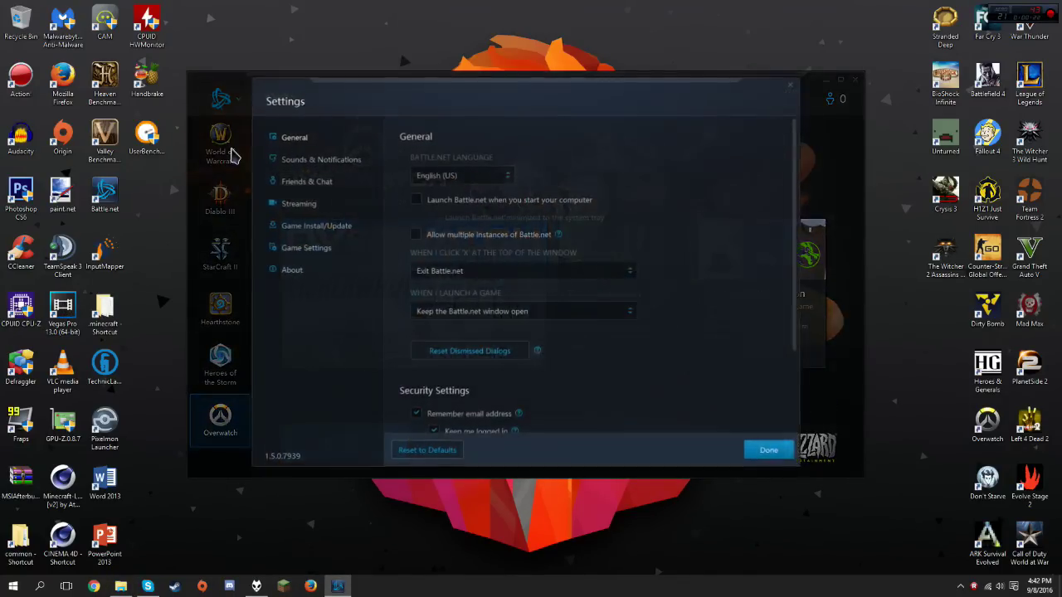
left_click(315, 230)
left_click(588, 284)
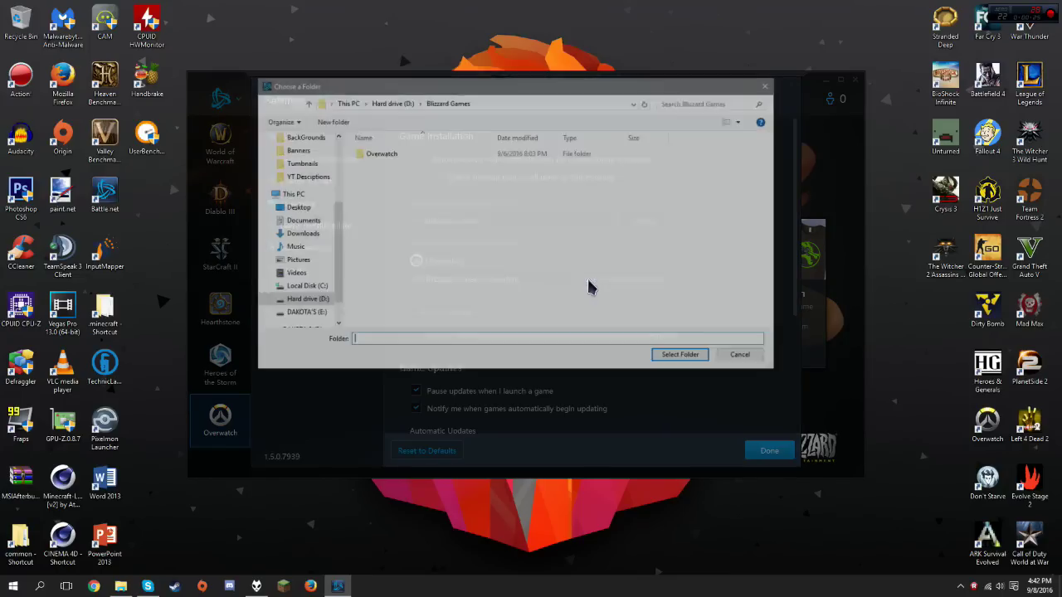
left_click(299, 287)
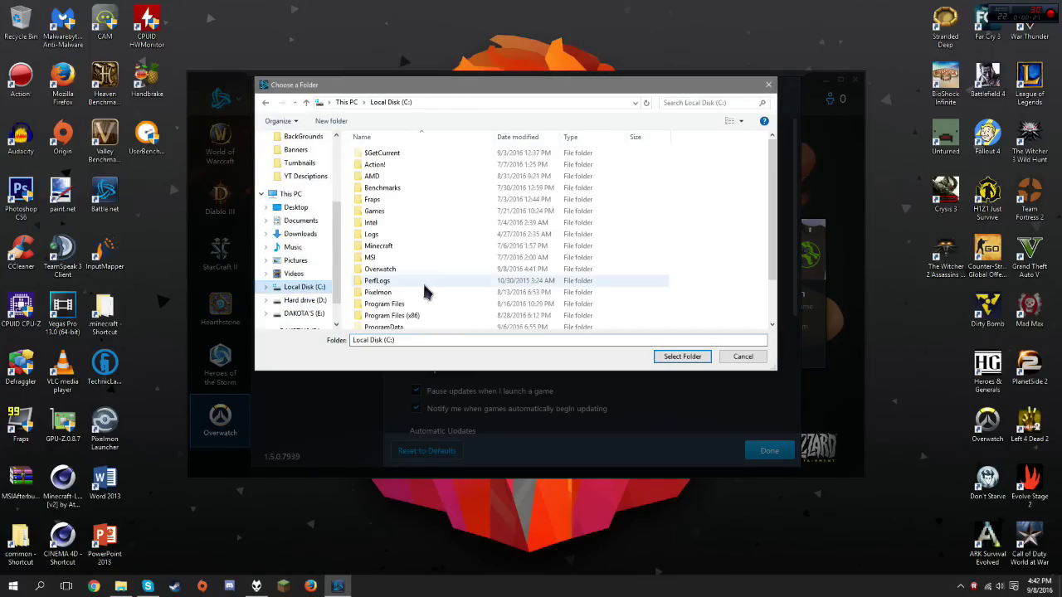
scroll(427, 288, "down", 5)
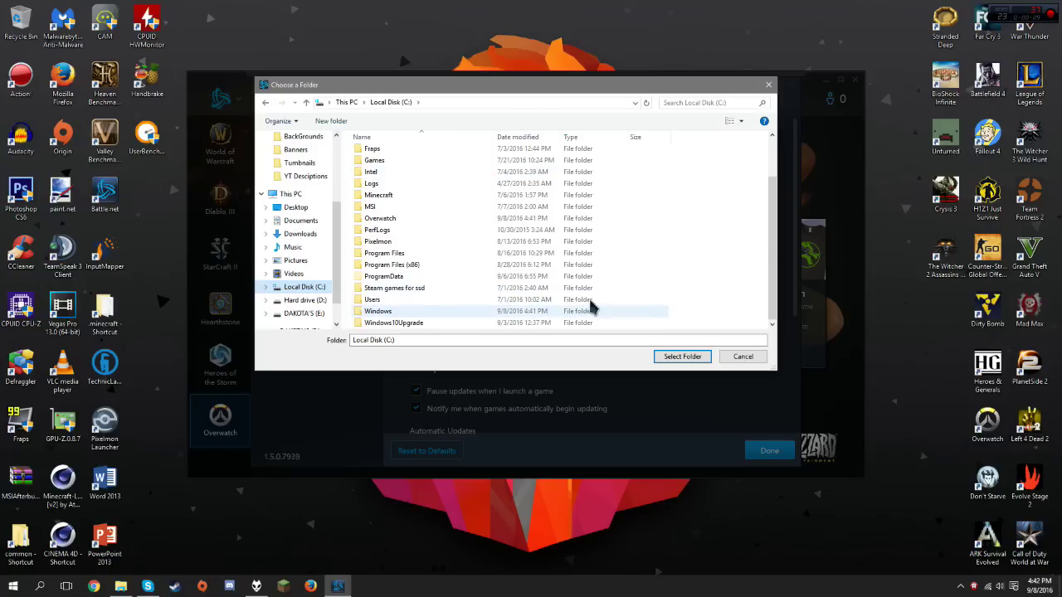
Choose C:\Overwatch as the game folder, dismiss the wrong-version error, then open File Explorer.
right_click(656, 292)
right_click(711, 264)
mouse_move(753, 364)
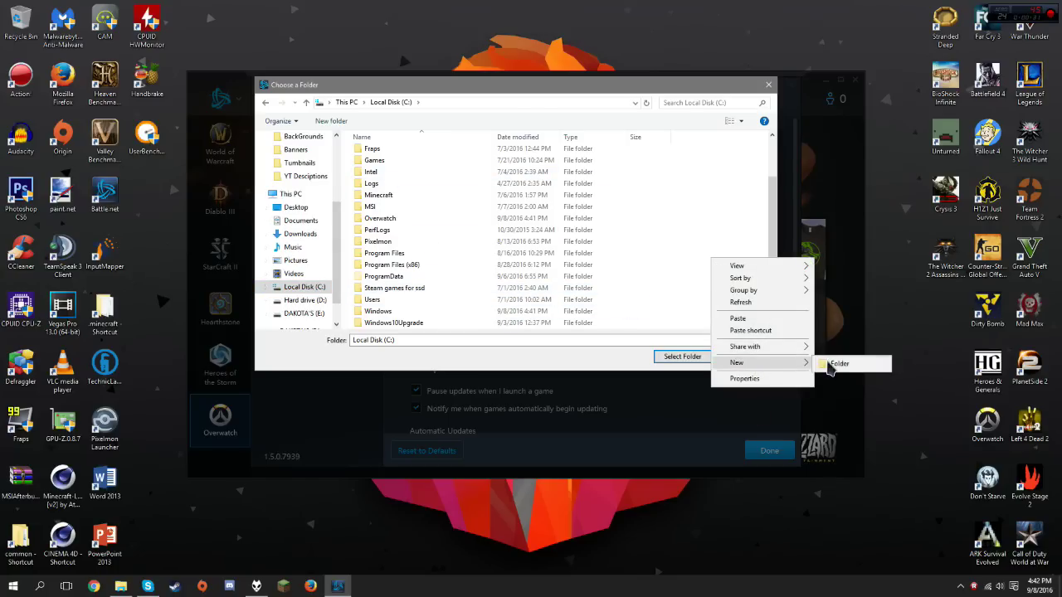
left_click(399, 219)
left_click(685, 357)
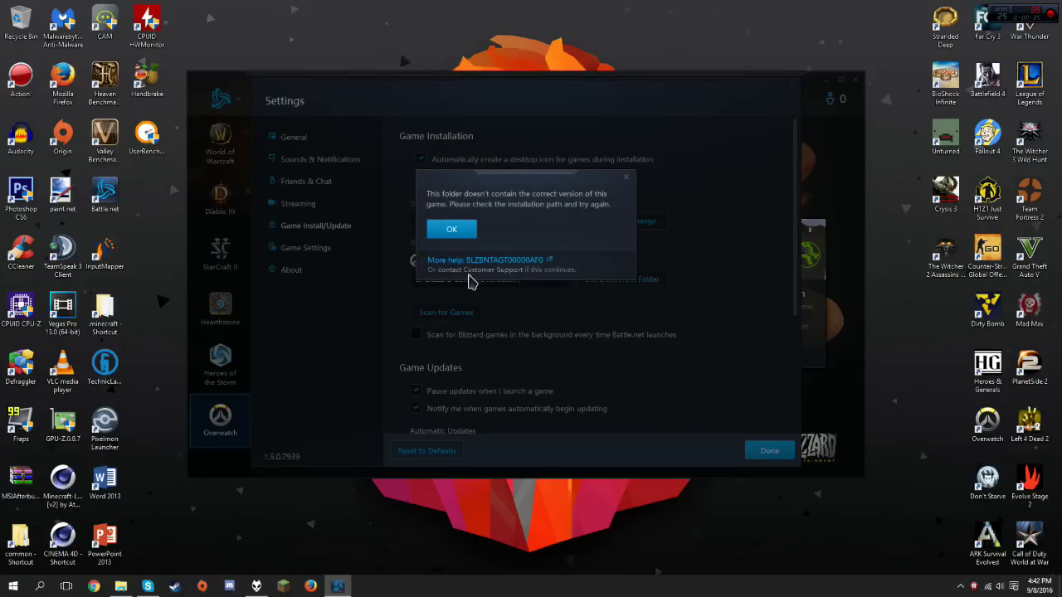
left_click(452, 230)
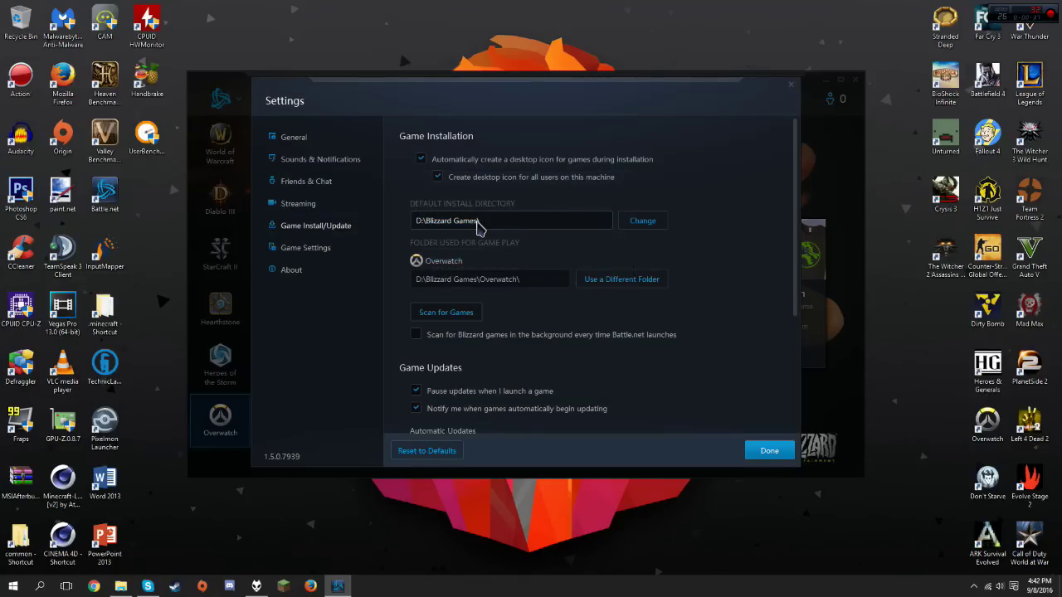
left_click(121, 586)
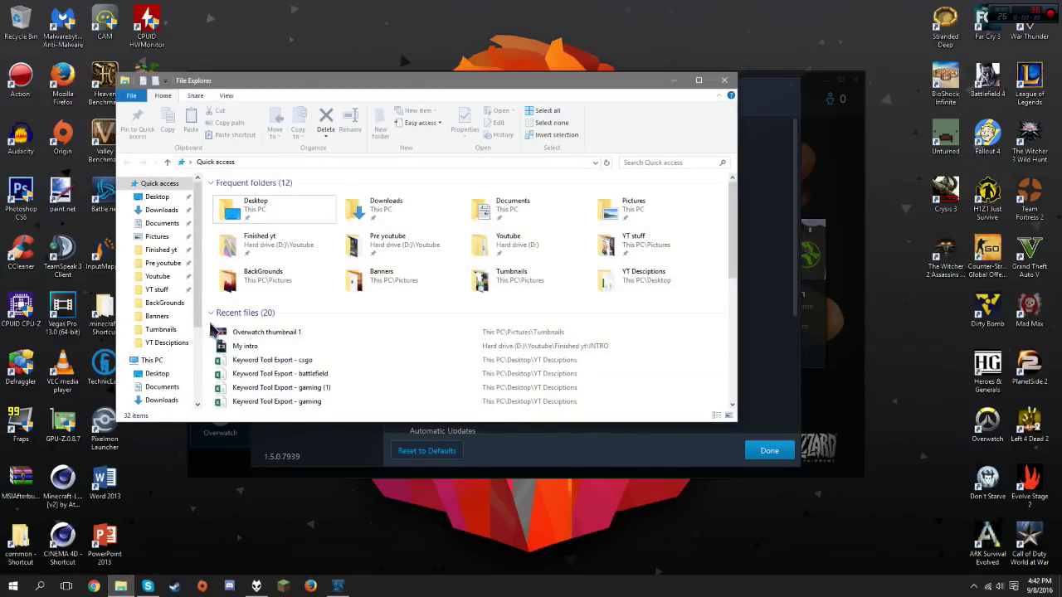
Select the Overwatch folder inside D:\Blizzard Games for copying.
scroll(162, 381, "down", 3)
left_click(163, 355)
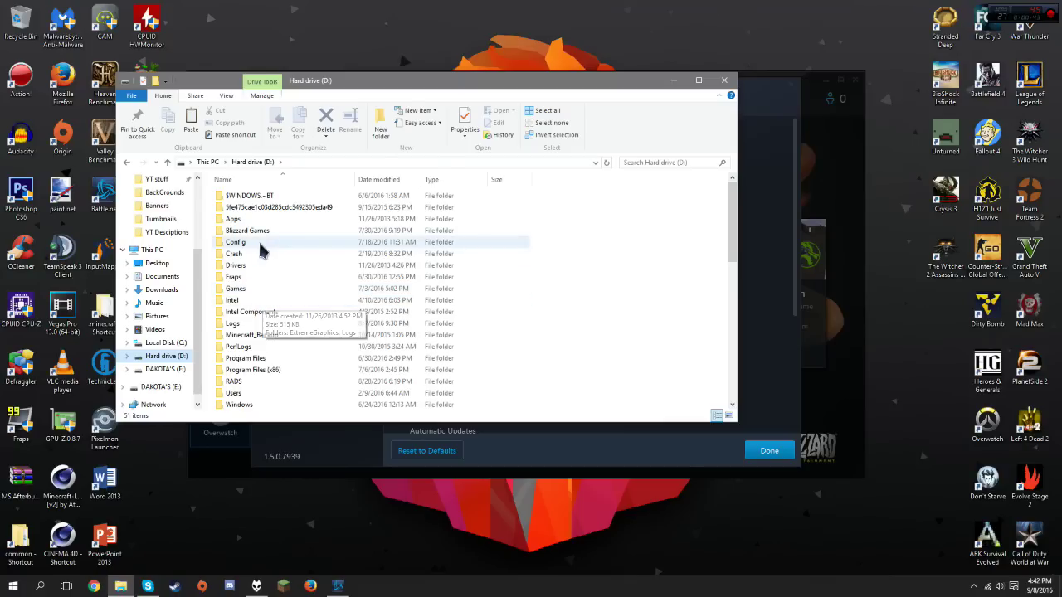
double_click(253, 229)
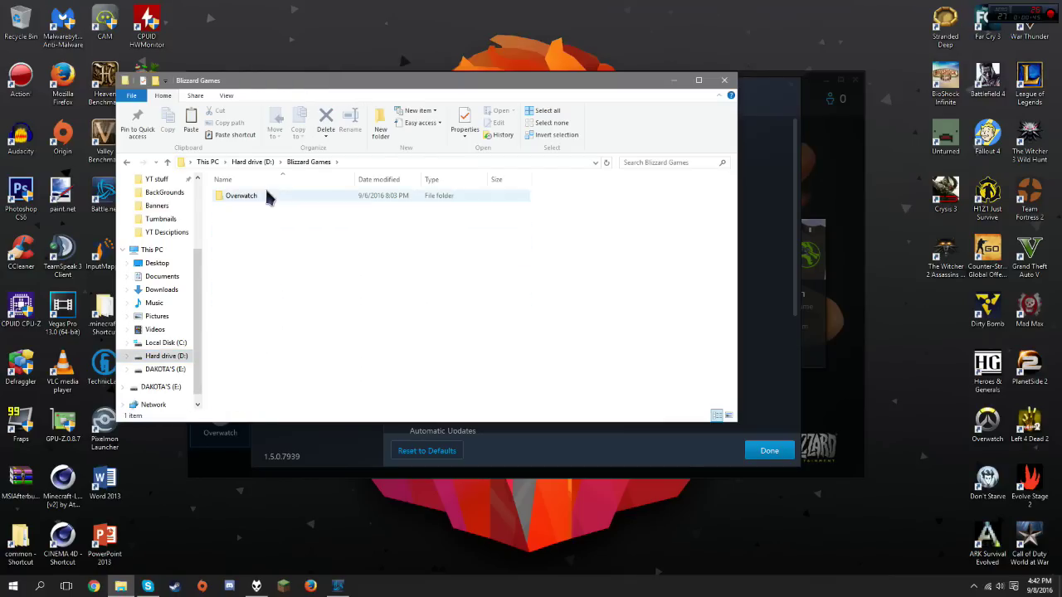
left_click(264, 197)
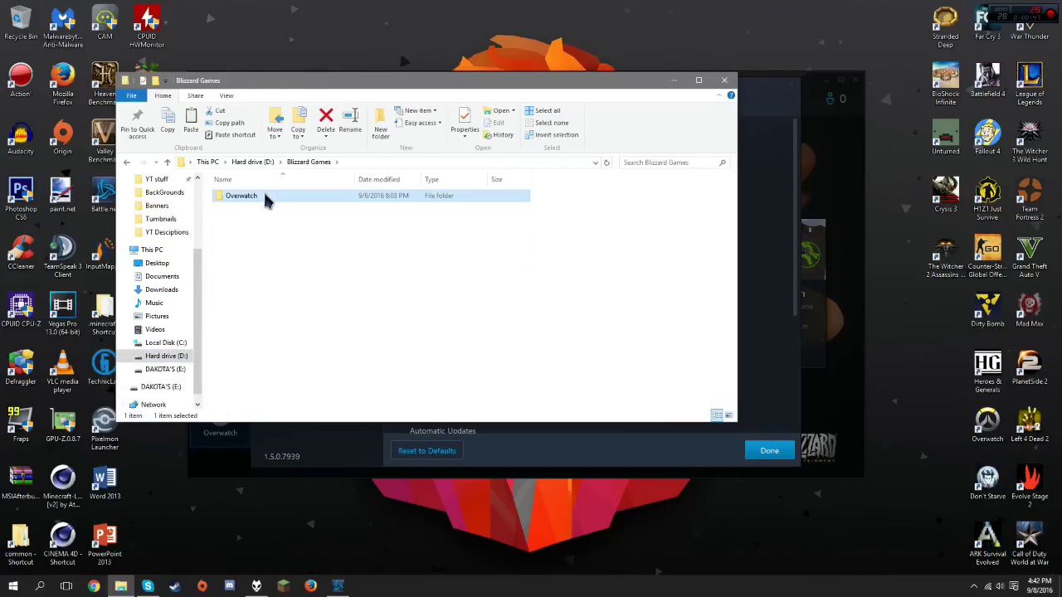
Navigate to Local Disk (C:) and open the empty Overwatch folder.
left_click(254, 163)
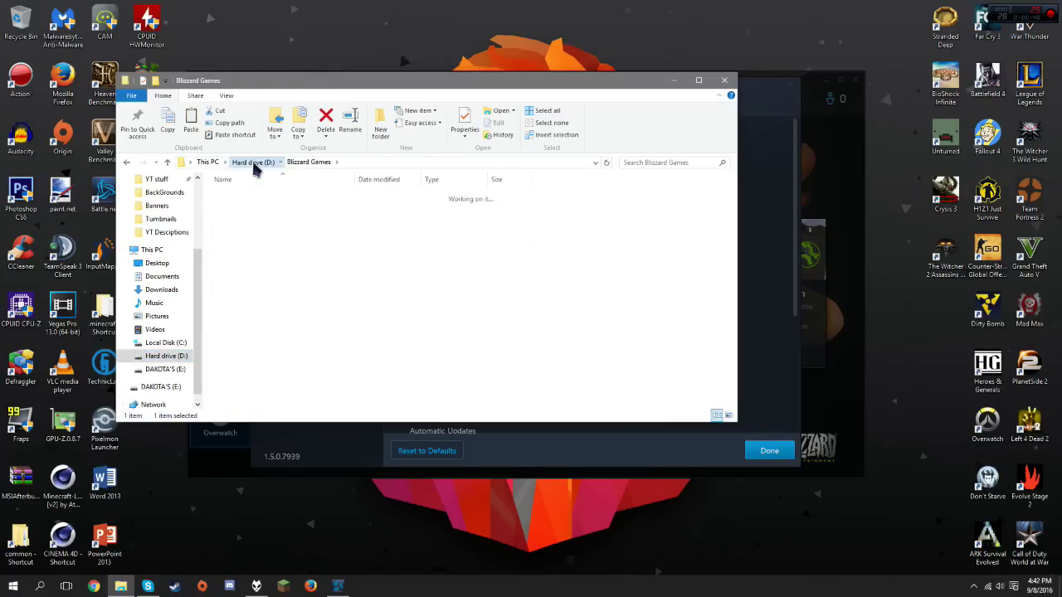
left_click(165, 344)
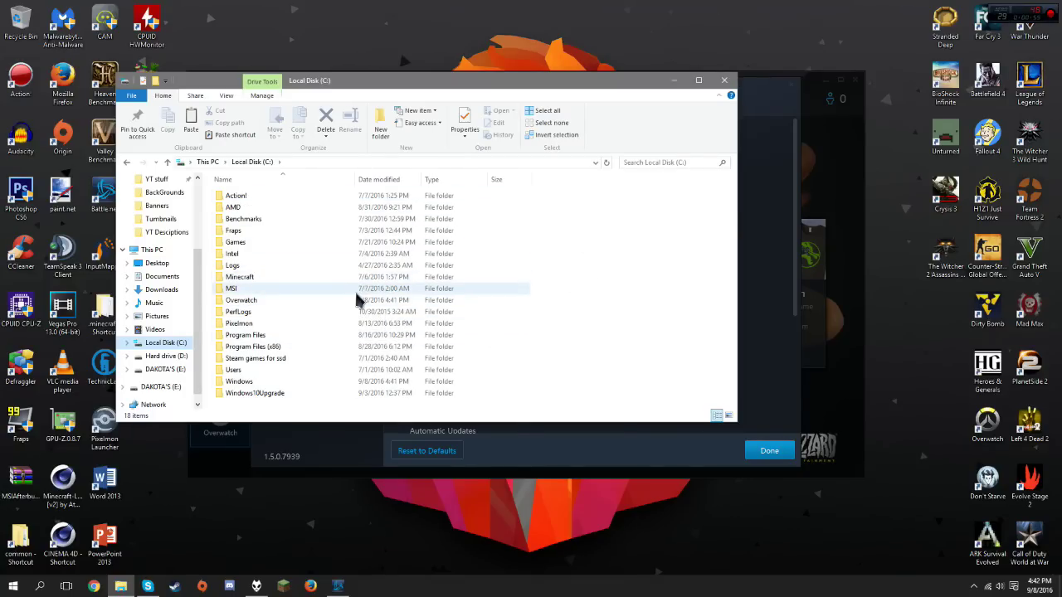
double_click(315, 304)
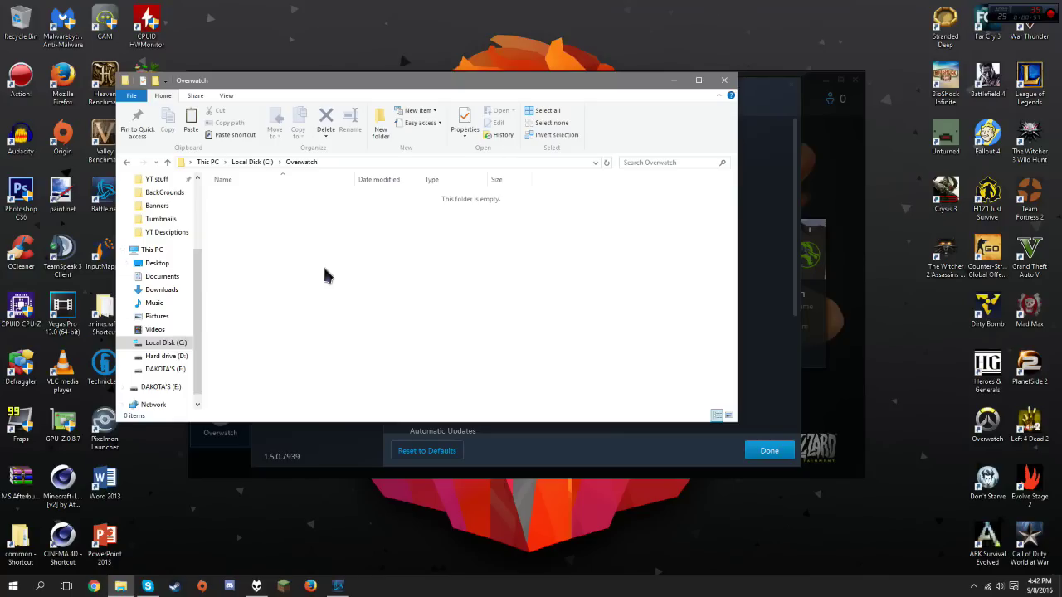
Paste the Overwatch folder's 340 items into C:\Overwatch, then close File Explorer.
key("ctrl+v")
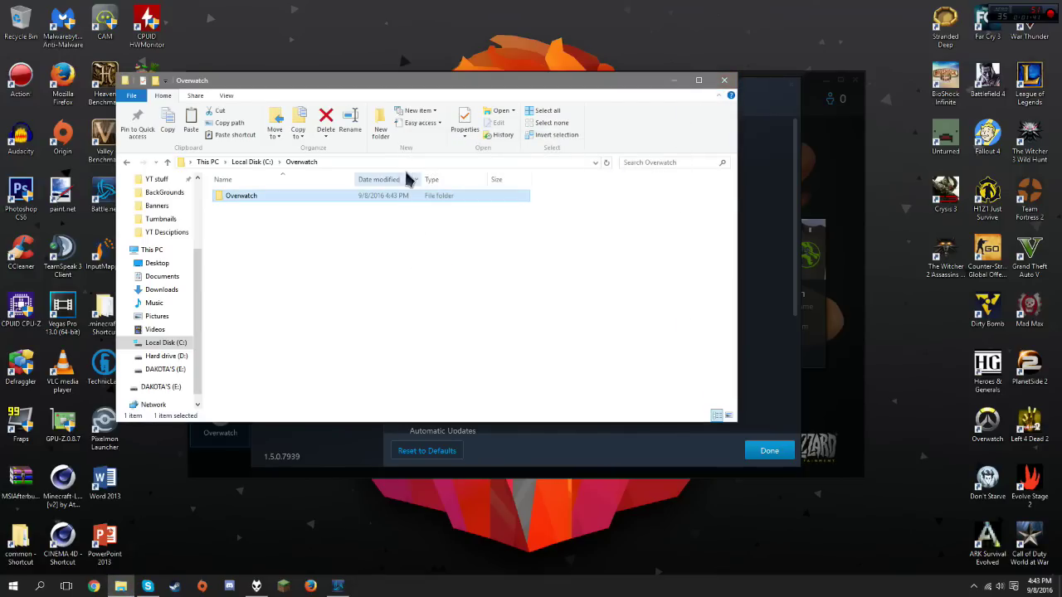
left_click(724, 83)
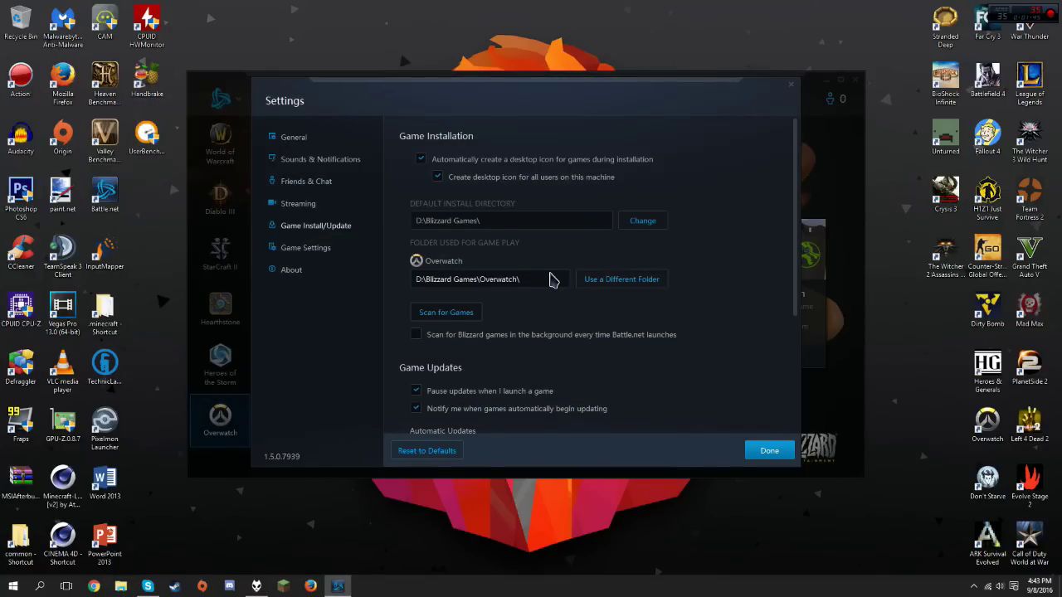
Point Overwatch to C:\Overwatch\Overwatch\, save with Done, and close Battle.net.
left_click(606, 280)
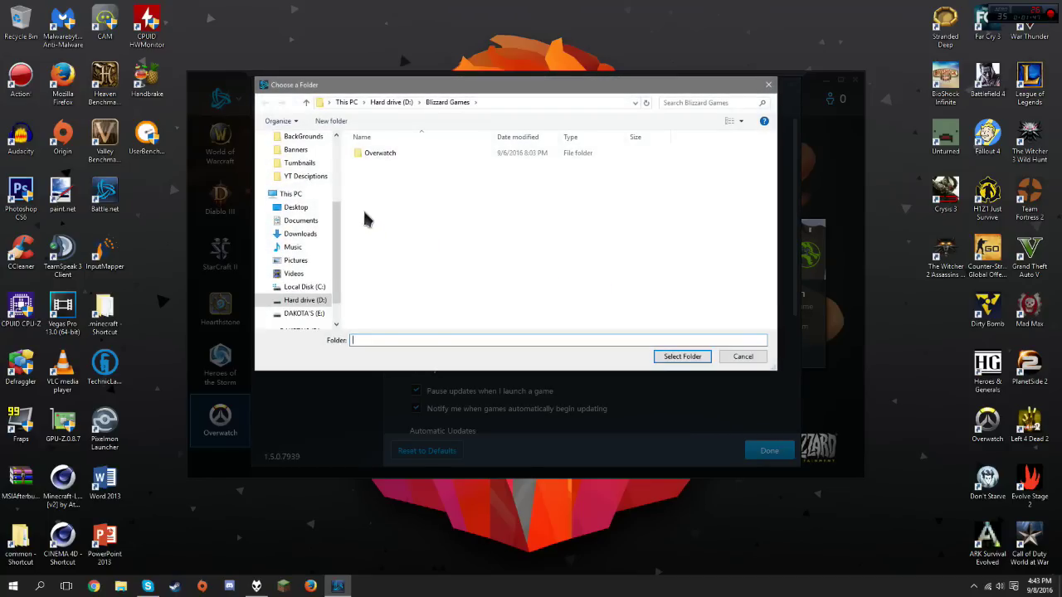
left_click(301, 287)
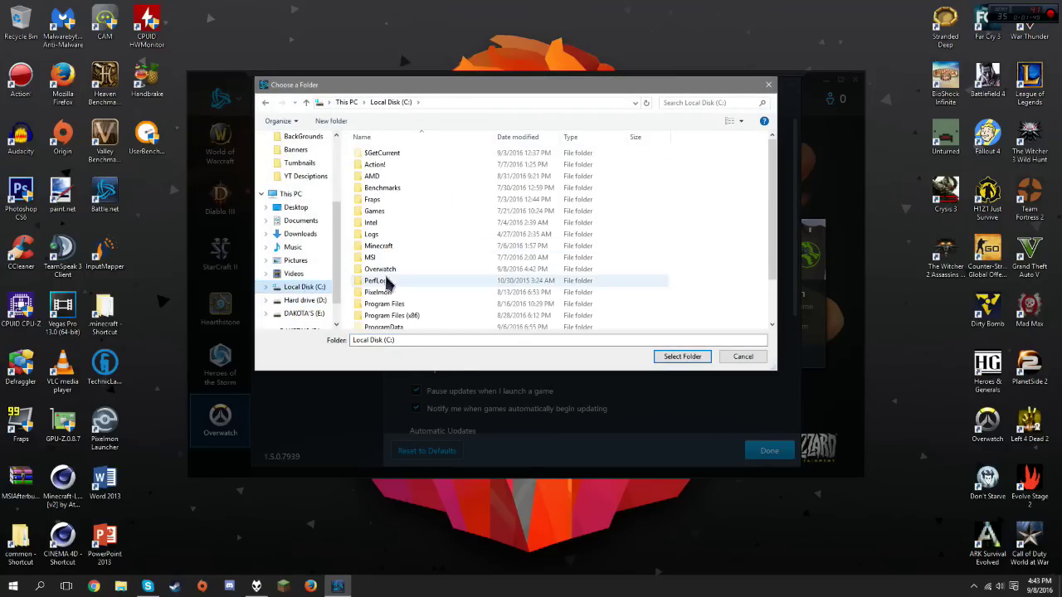
double_click(414, 156)
left_click(423, 159)
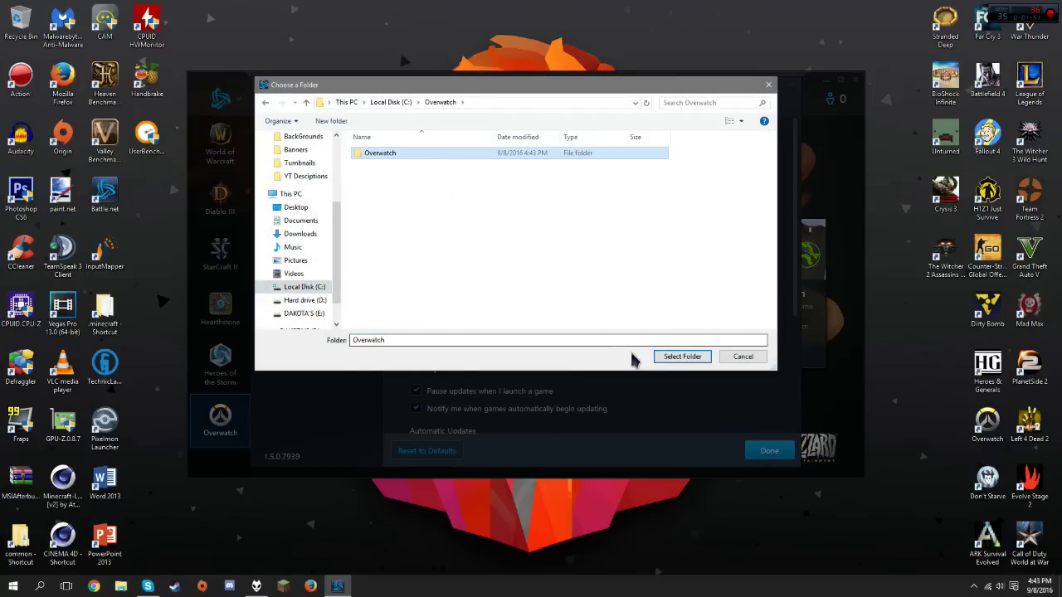
left_click(682, 357)
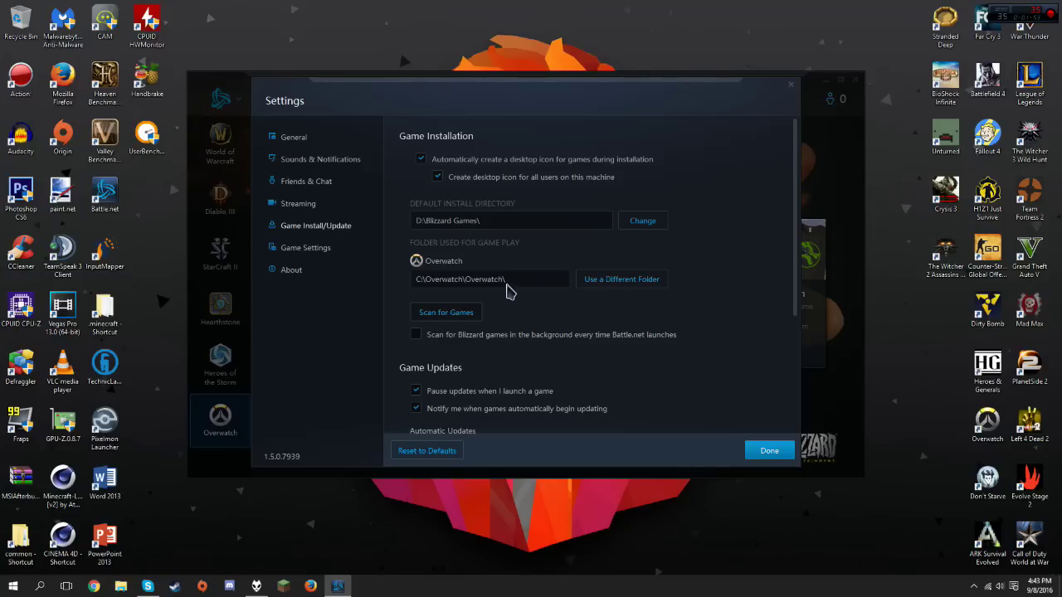
left_click(750, 450)
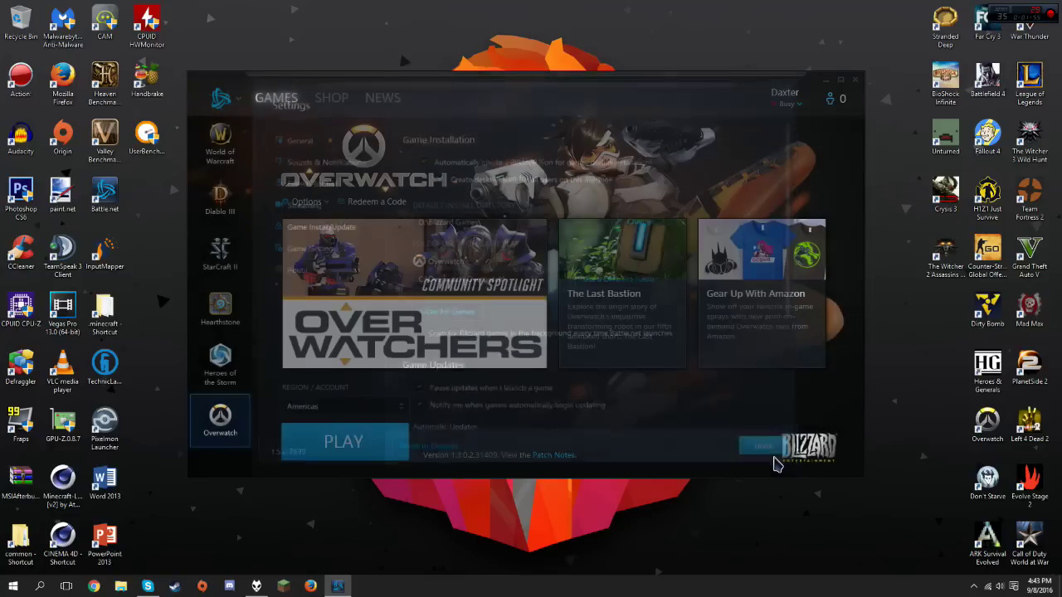
left_click(855, 80)
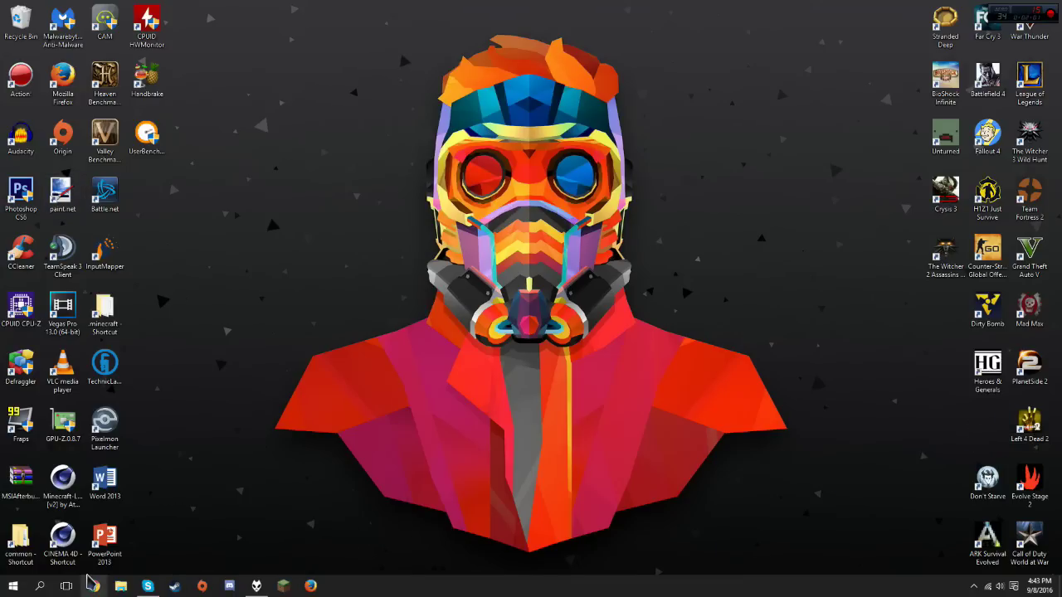
Relaunch Battle.net from the notification-area icon to reach the Overwatch page.
left_click(104, 195)
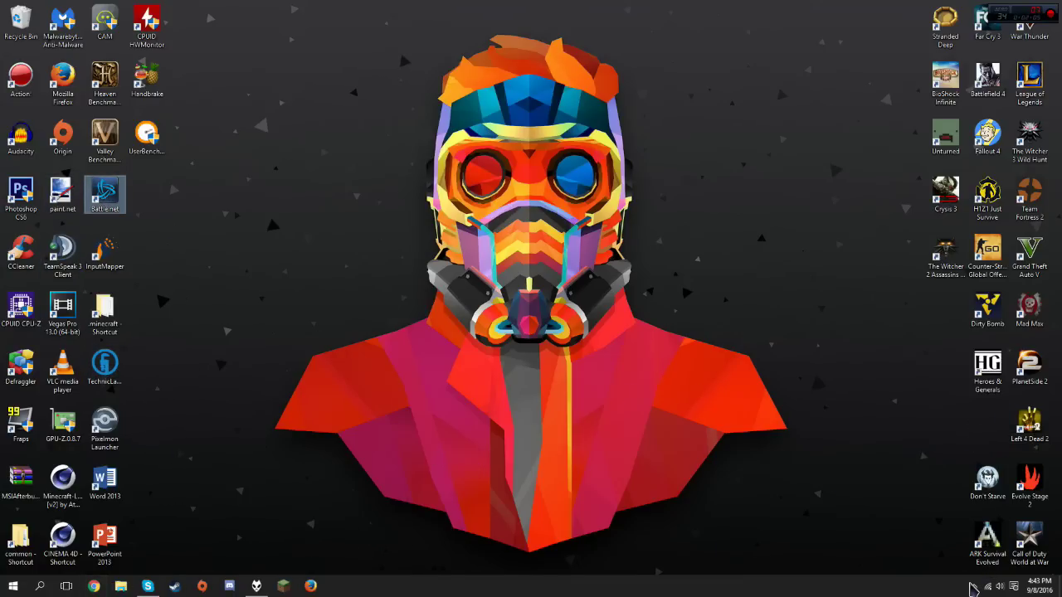
left_click(974, 586)
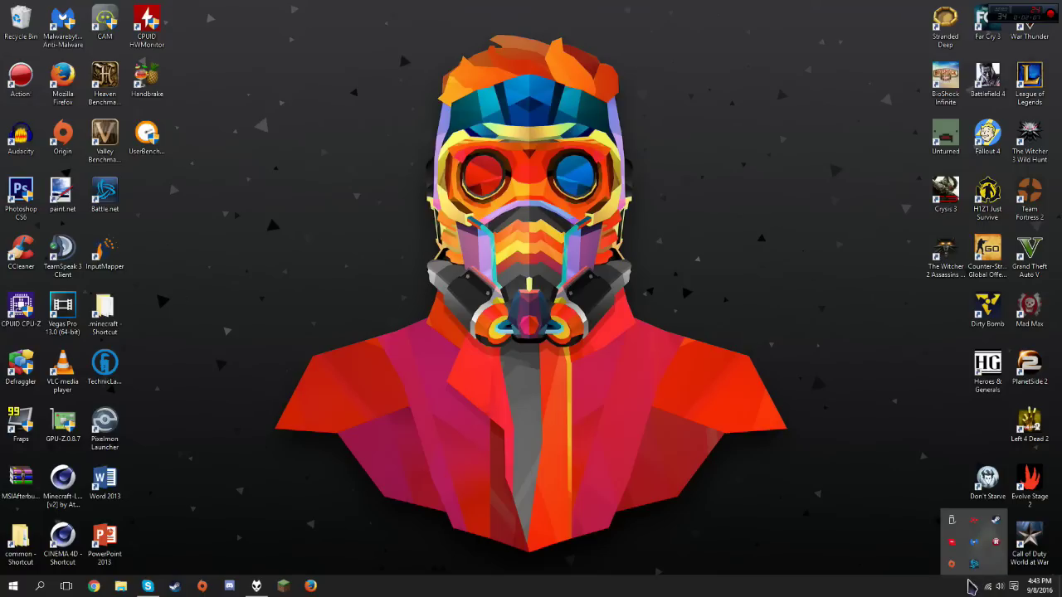
left_click(974, 564)
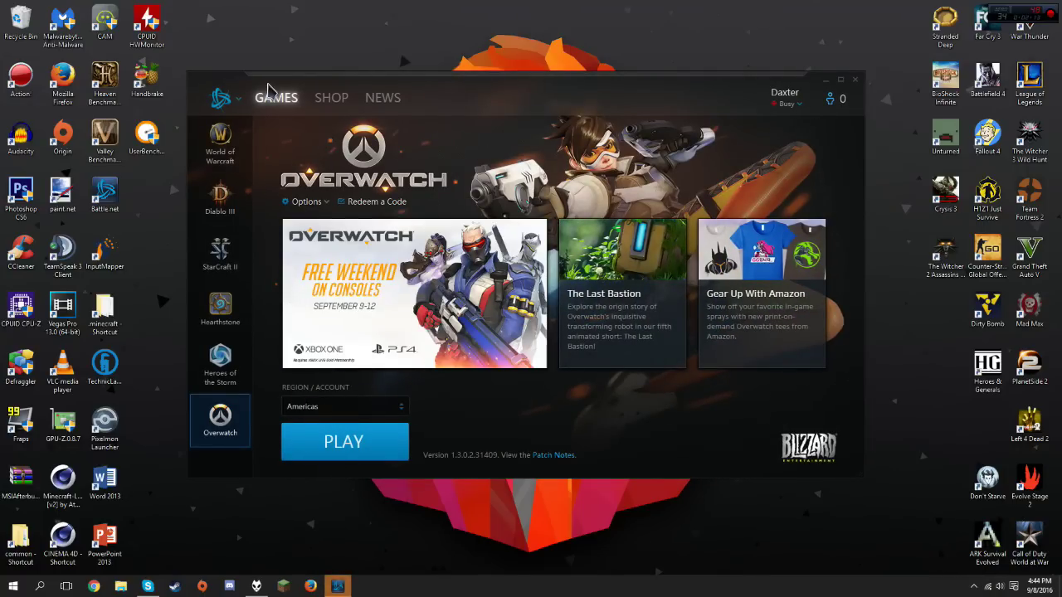
Open and then close the What's New notes in Battle.net.
left_click(232, 105)
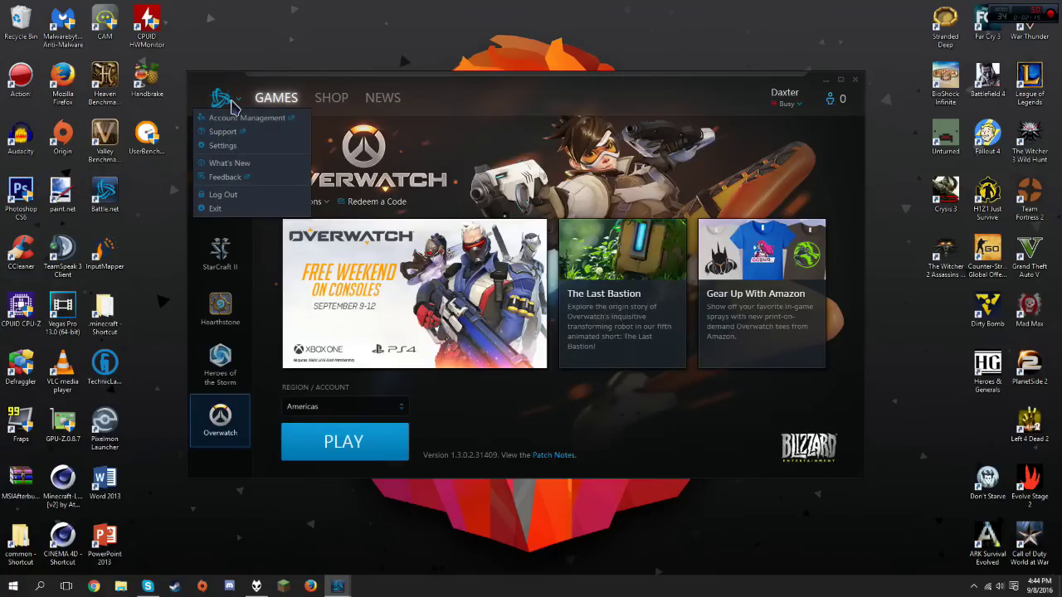
left_click(232, 105)
mouse_move(336, 586)
left_click(404, 531)
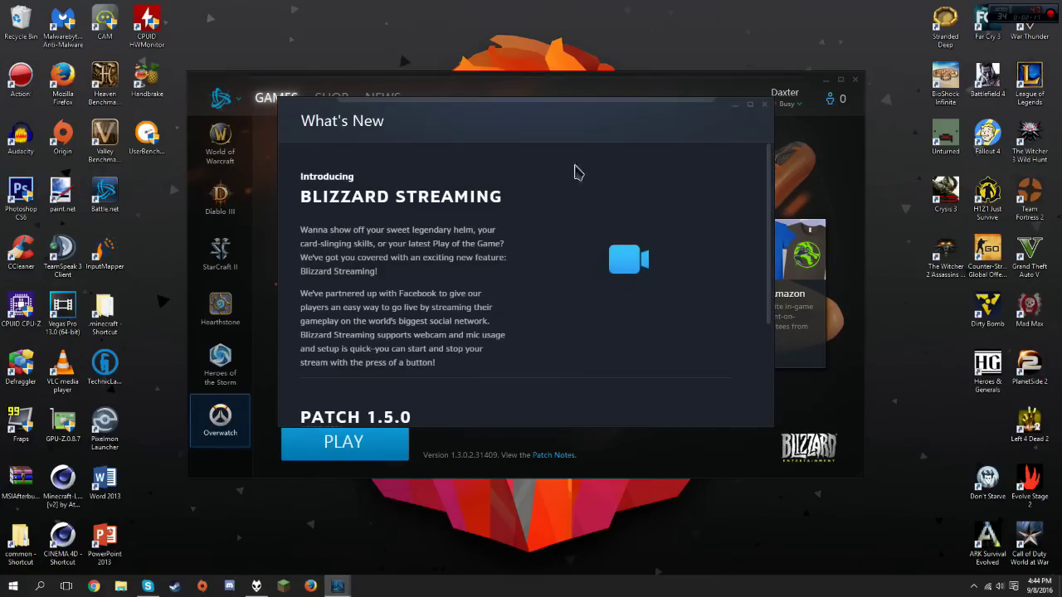
left_click(764, 104)
Run Scan for Games to find Overwatch at C:\Overwatch\Overwatch, then save settings with Done.
left_click(222, 99)
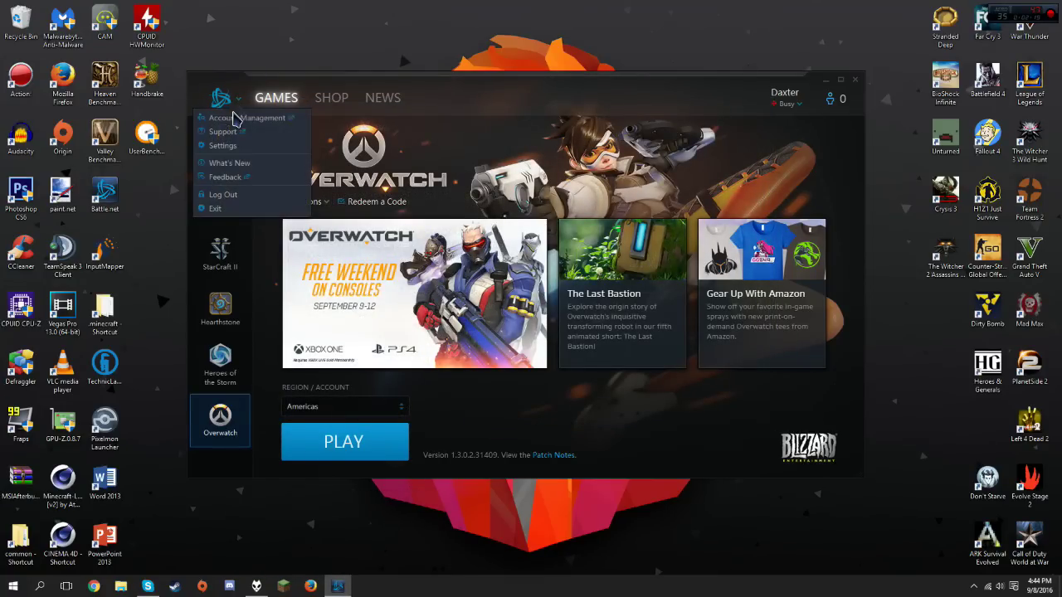
left_click(222, 146)
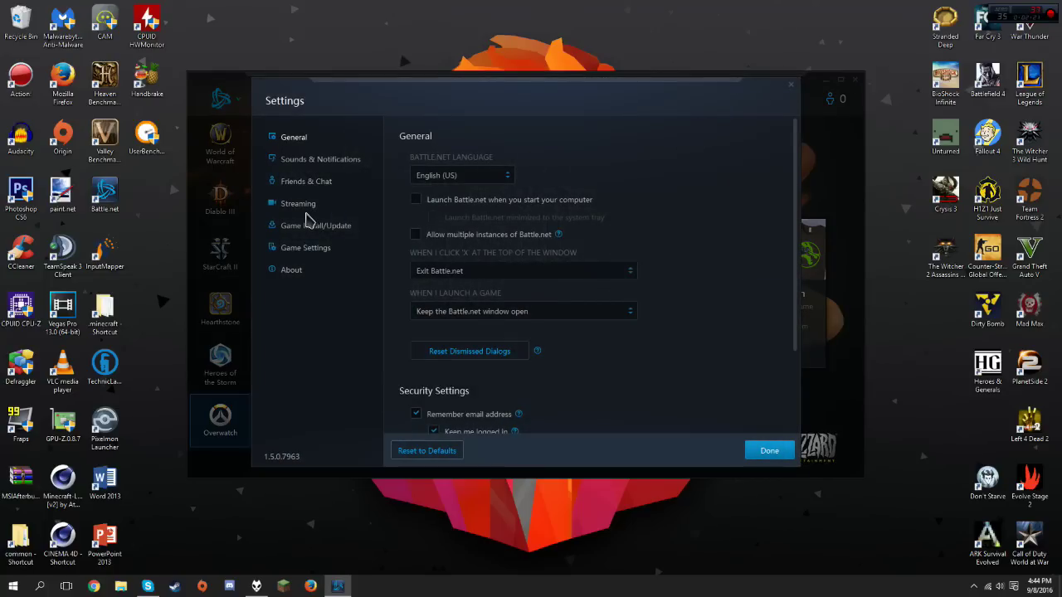
left_click(309, 225)
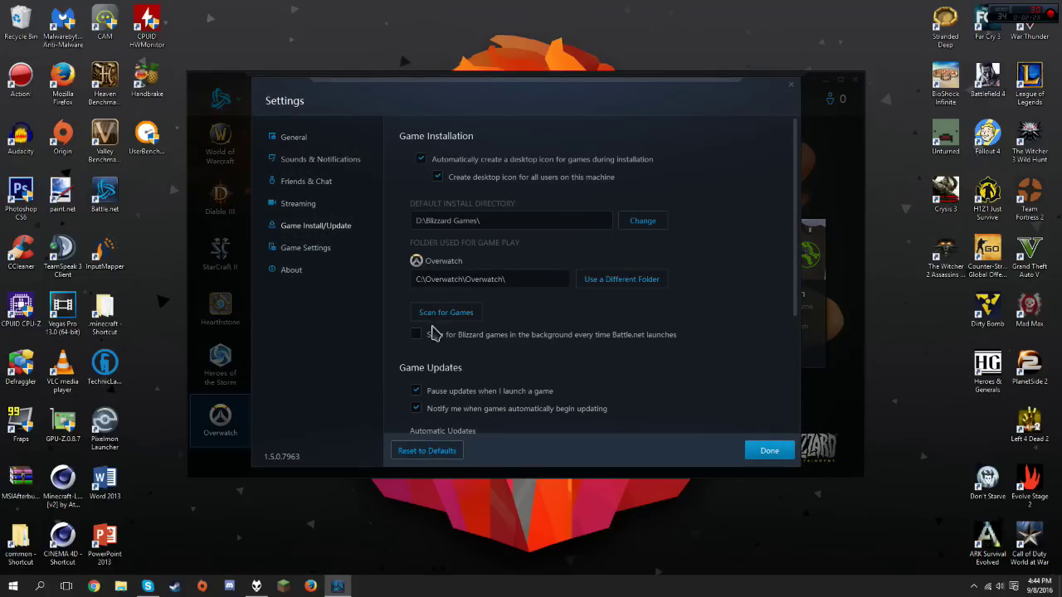
left_click(423, 315)
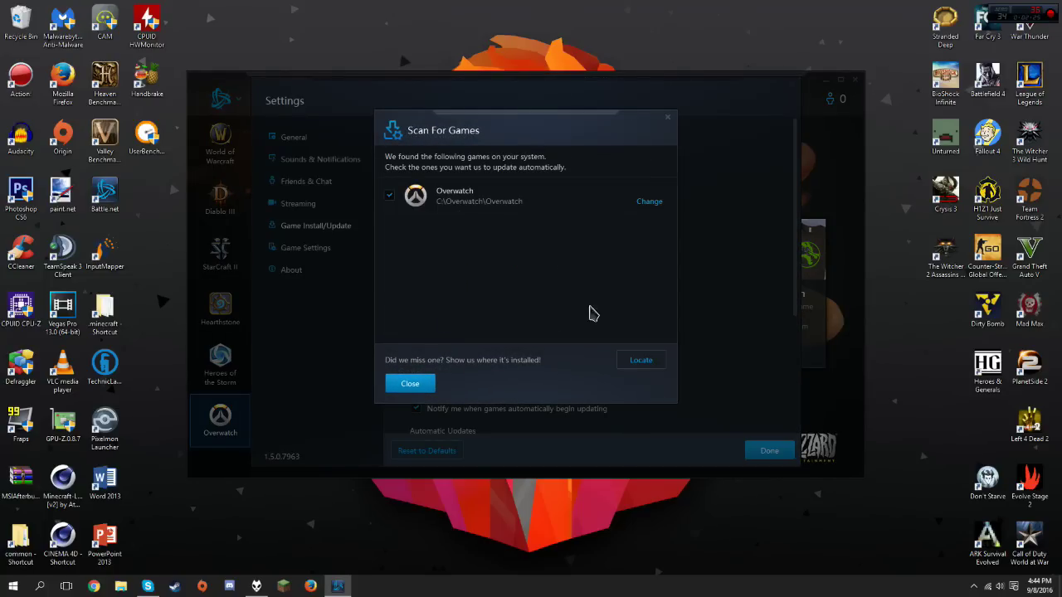
left_click(419, 386)
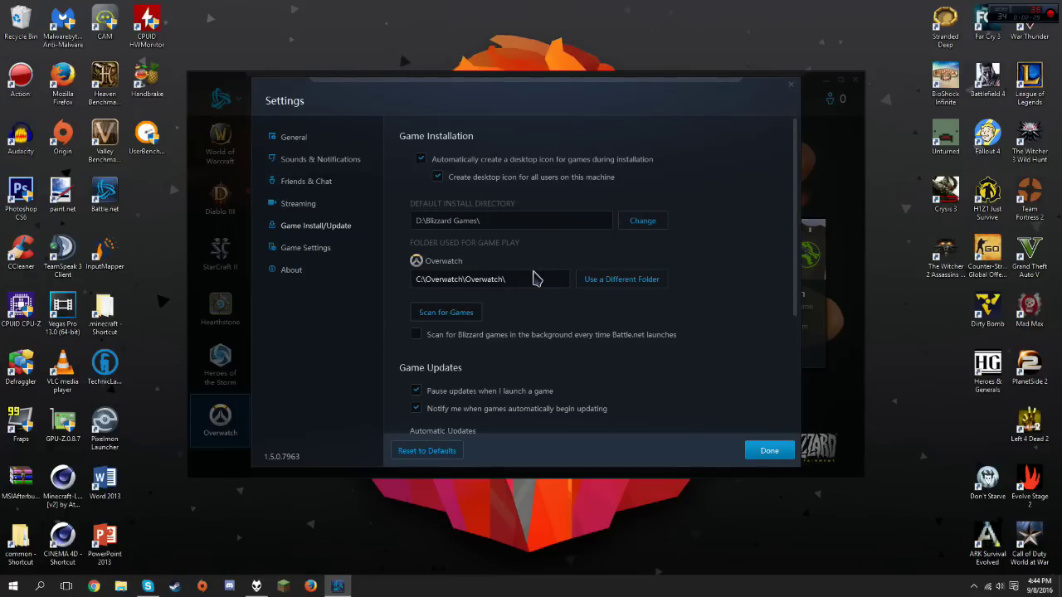
scroll(598, 279, "down", 4)
scroll(564, 282, "up", 3)
scroll(533, 282, "up", 1)
left_click(771, 449)
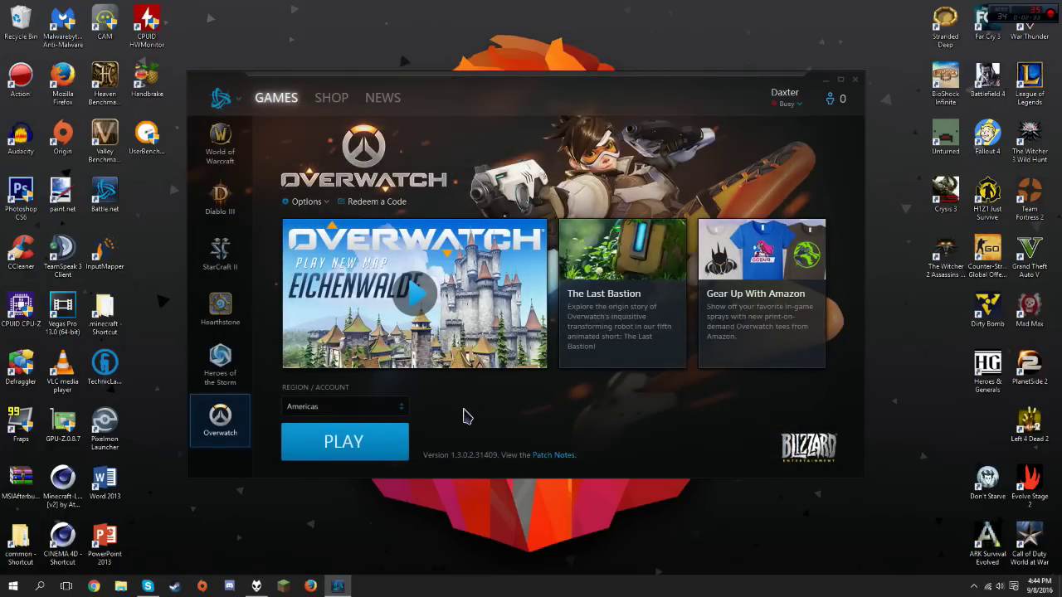
Create an Overwatch desktop shortcut, place it among the game shortcuts, and close Battle.net.
left_click(305, 202)
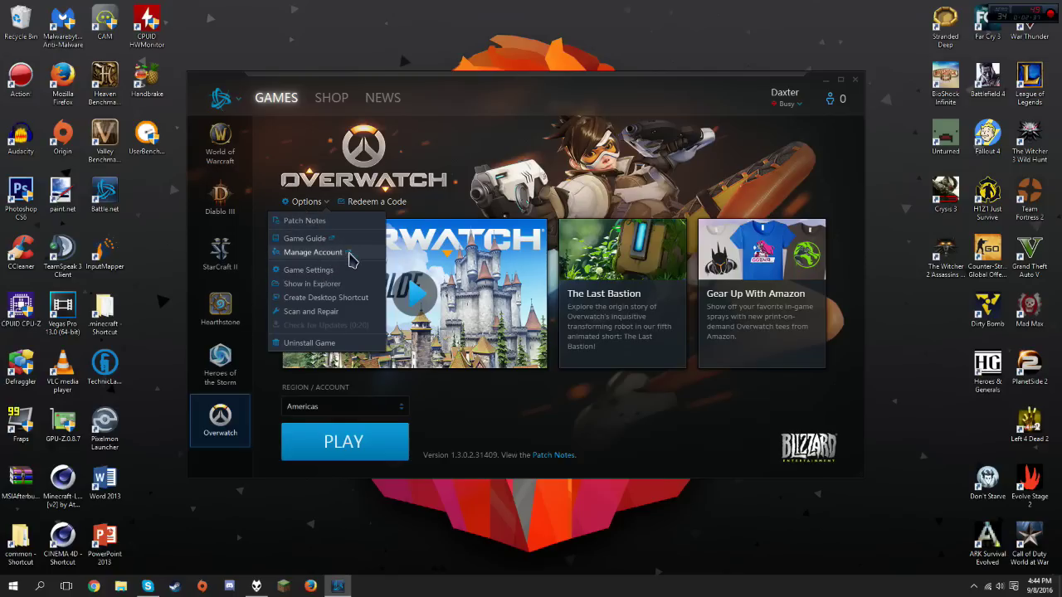
left_click(346, 299)
mouse_move(146, 195)
left_mouse_down()
mouse_move(199, 340)
mouse_move(944, 458)
mouse_move(987, 427)
left_mouse_up()
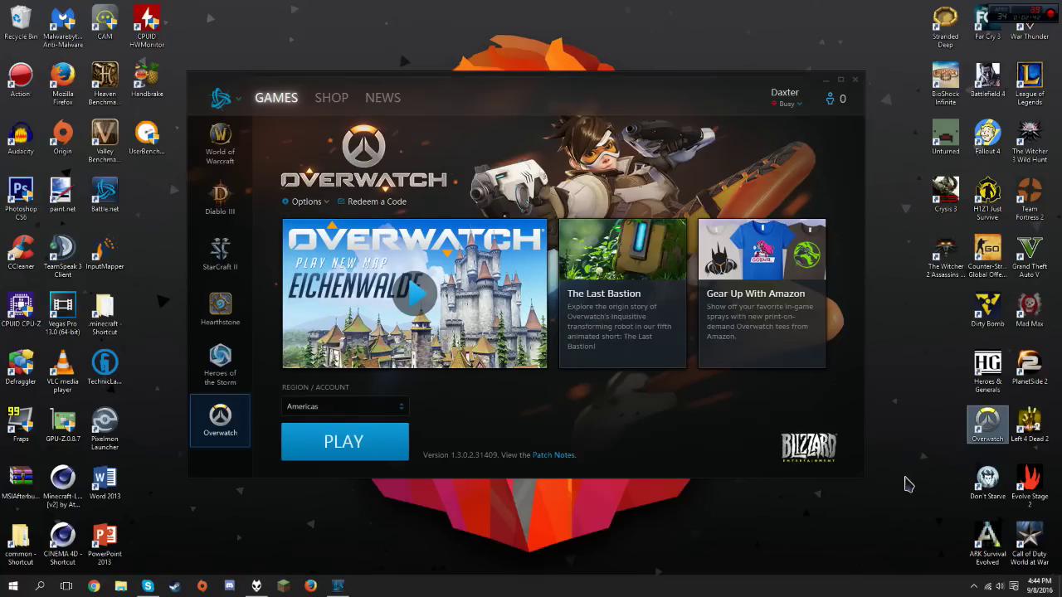
left_click(855, 82)
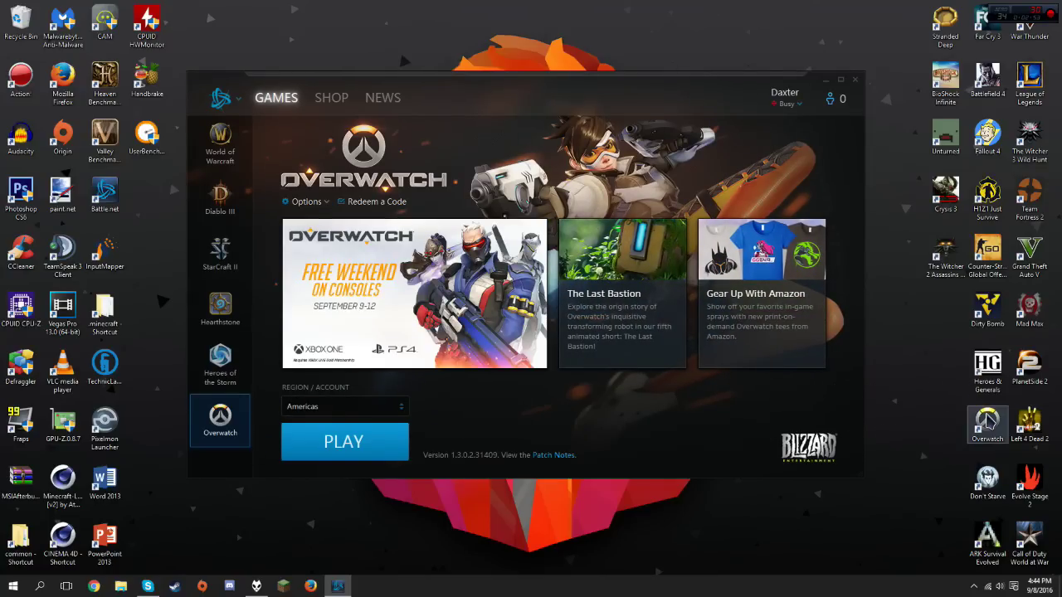
Launch Overwatch, visit the Hero Gallery, return to the main menu, and quit the game.
left_click(301, 434)
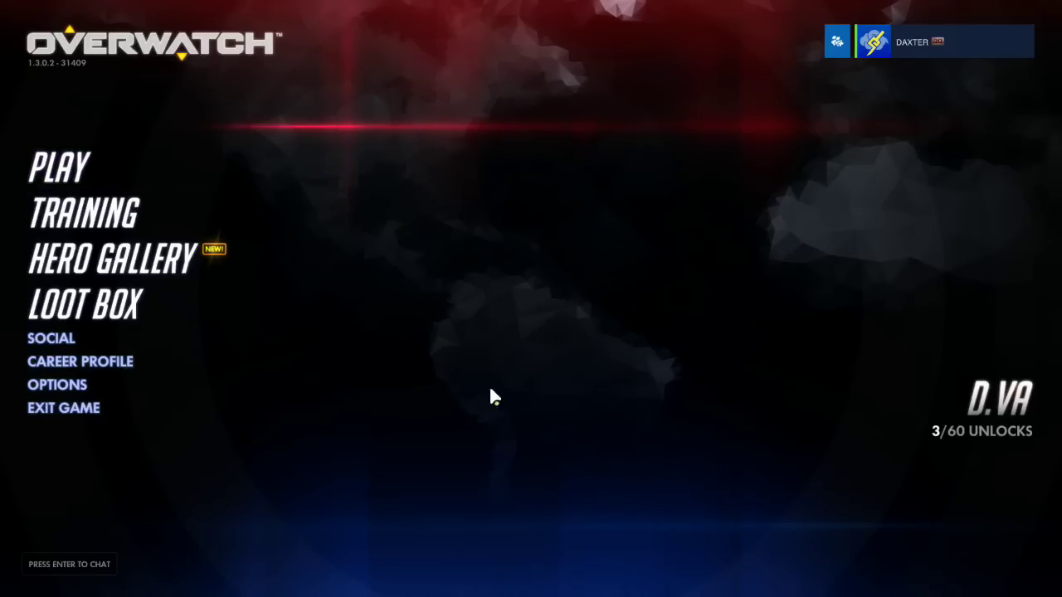
left_click(74, 258)
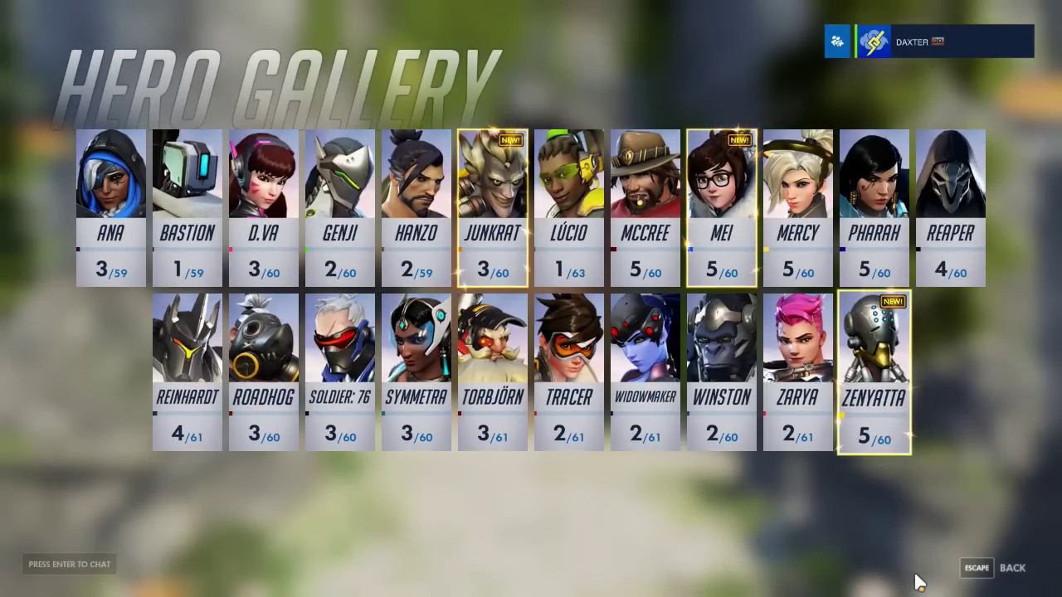
left_click(987, 568)
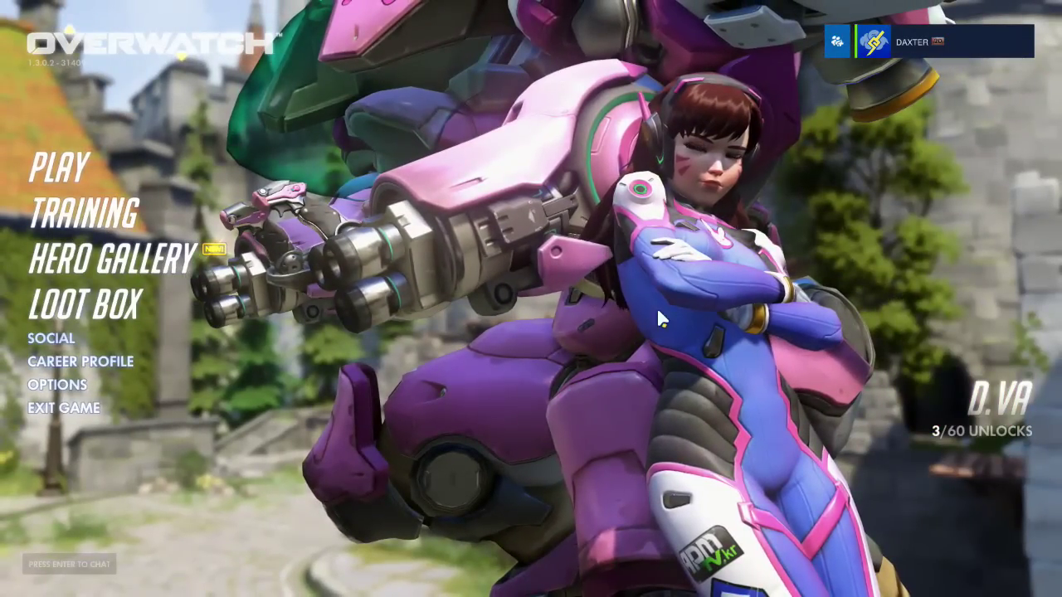
left_click(30, 405)
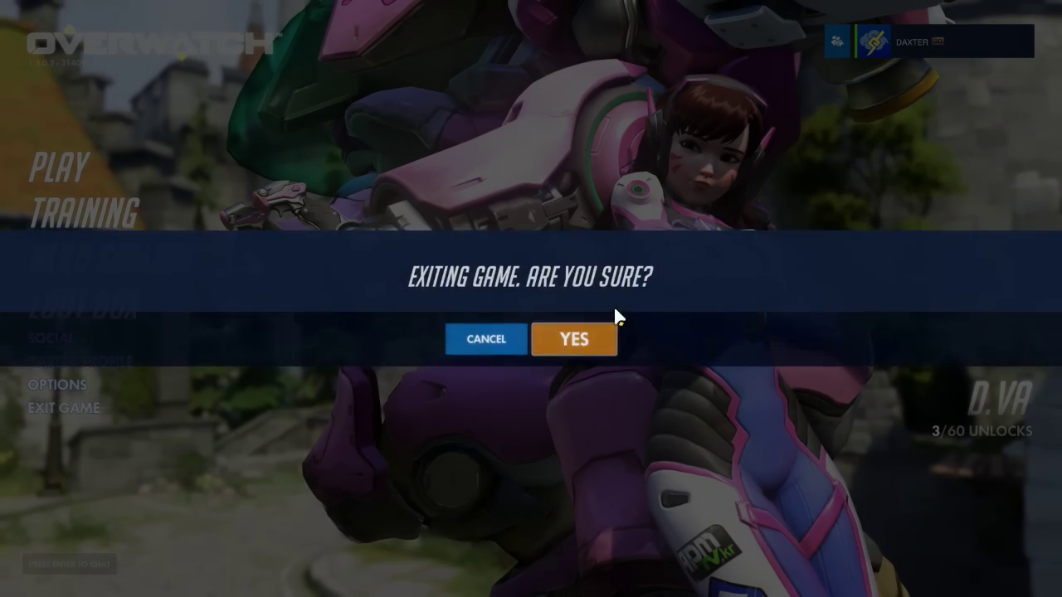
left_click(609, 336)
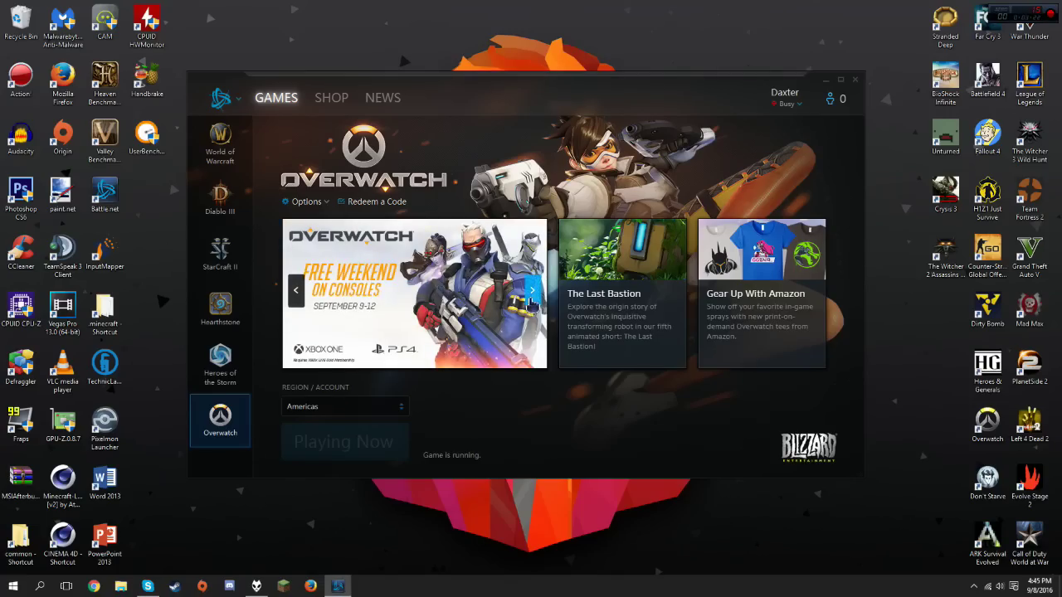
Close Battle.net, drag items on the desktop, and clear the icon selection.
left_click(855, 81)
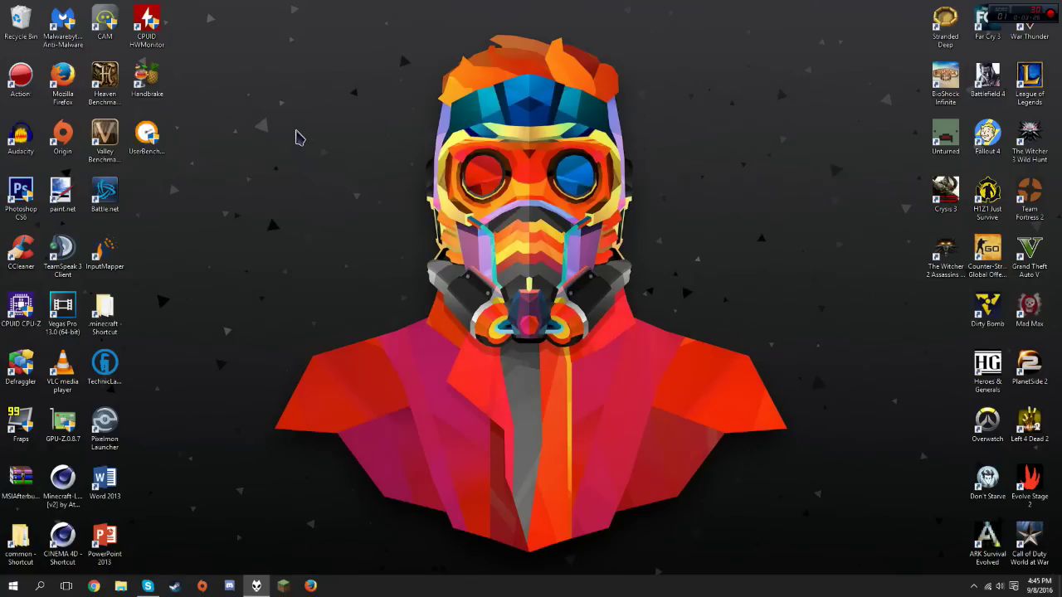
left_click_drag(916, 553, 193, 68)
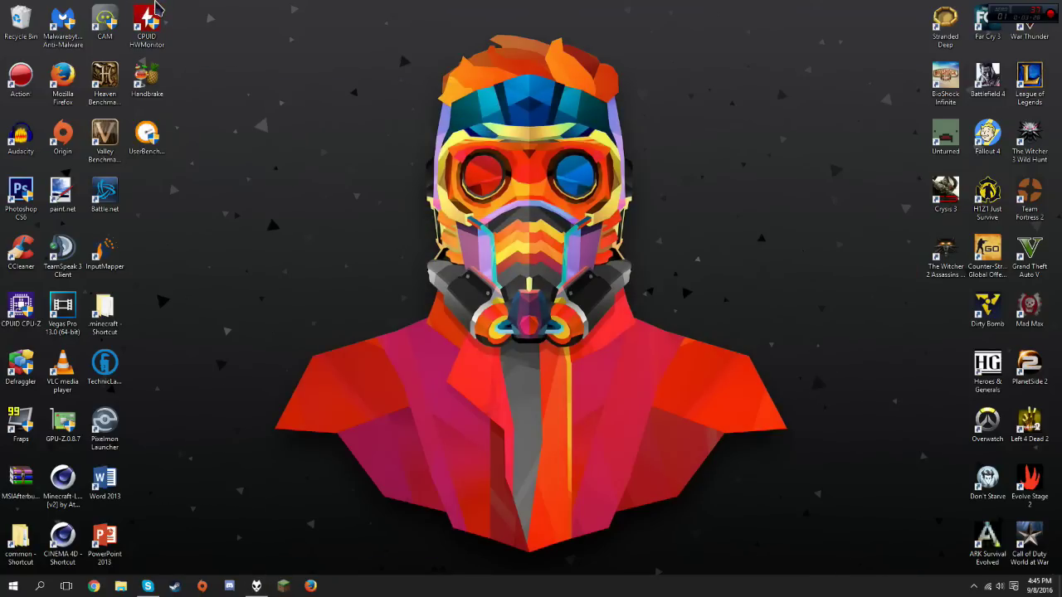
mouse_move(154, 21)
left_mouse_down()
mouse_move(609, 525)
mouse_move(877, 575)
left_mouse_up()
left_click(347, 261)
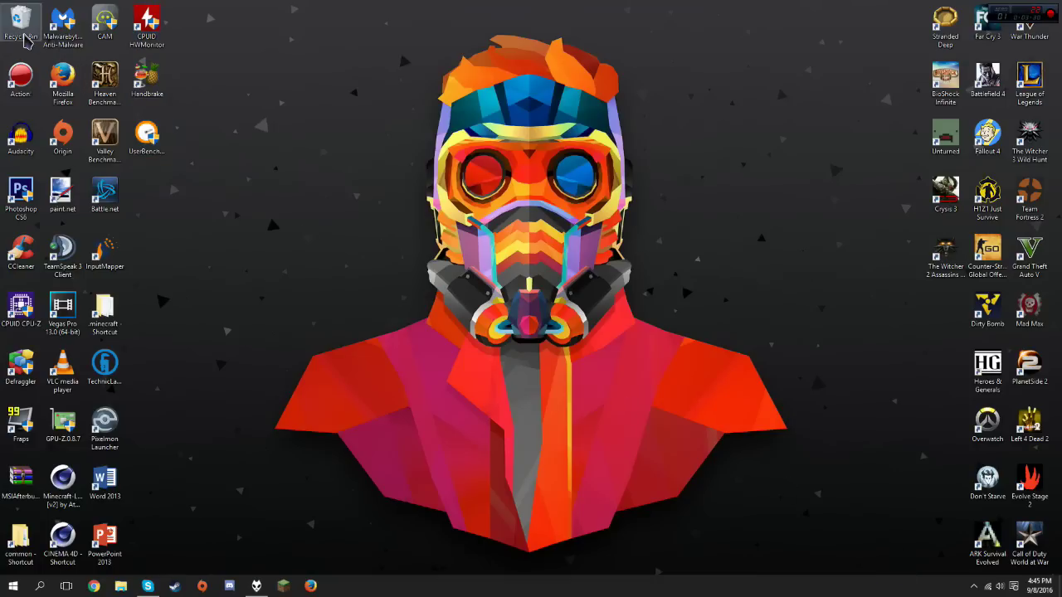
Empty the Recycle Bin, permanently deleting the Overwatch shortcut.
right_click(24, 40)
left_click(50, 53)
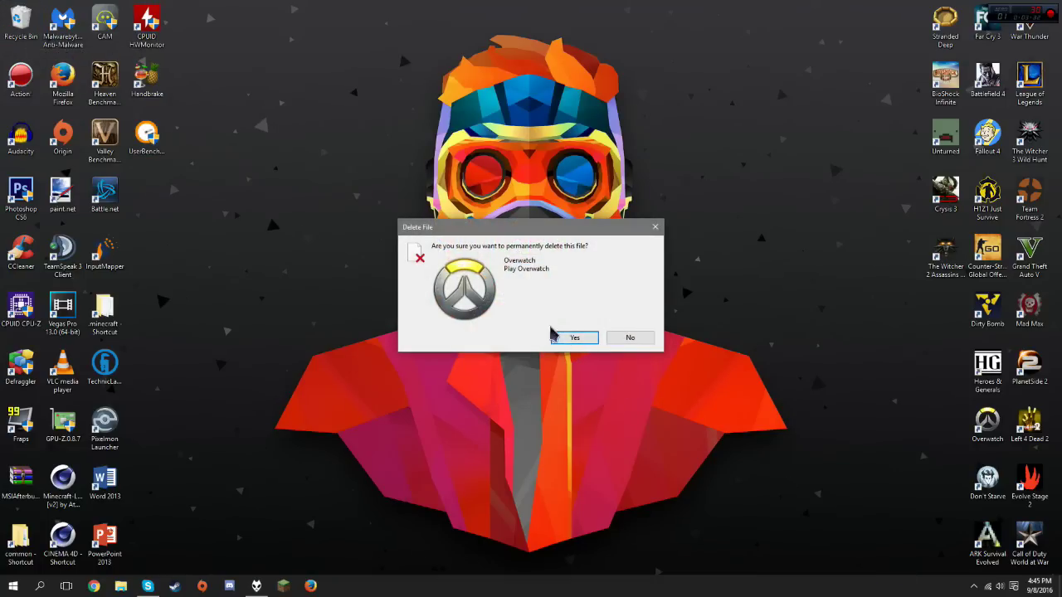
left_click(585, 338)
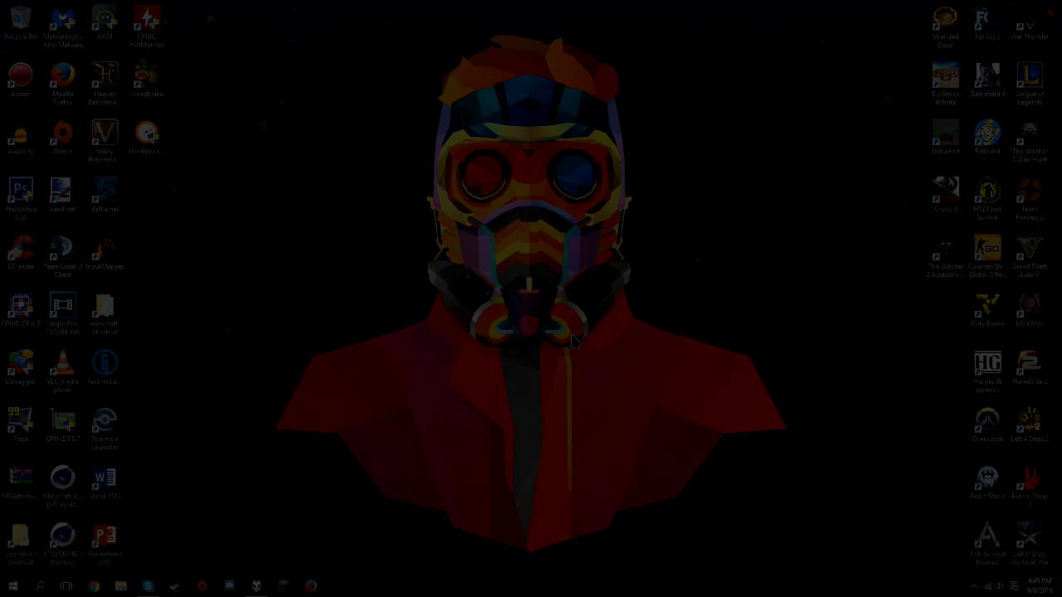